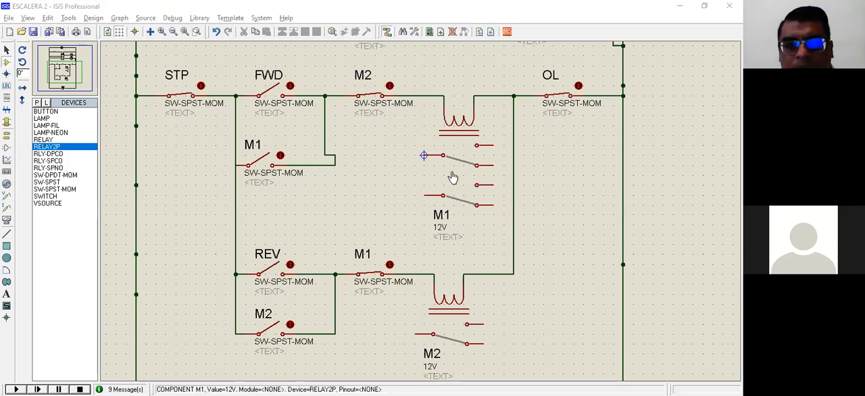
left_click(334, 163)
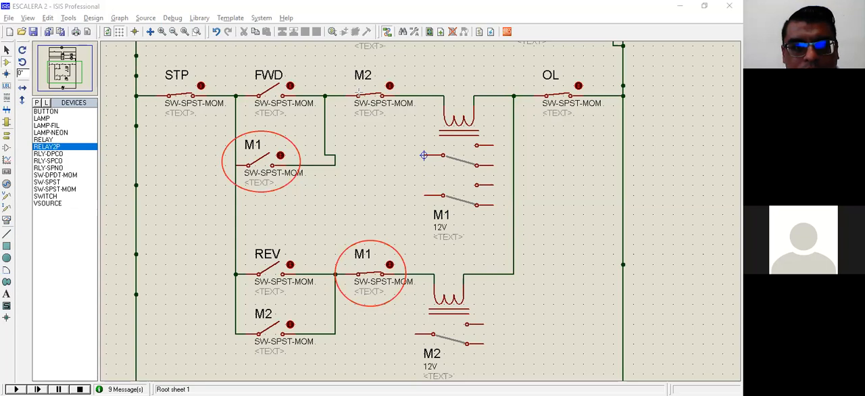
left_click(238, 169)
left_click(334, 275)
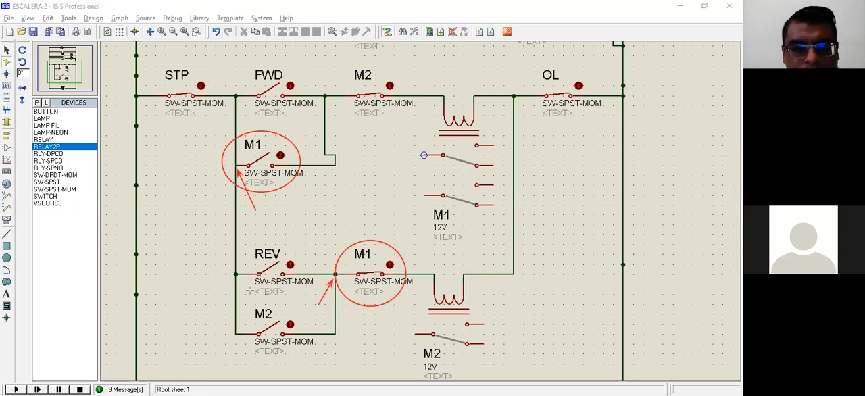
left_click_drag(251, 254, 297, 295)
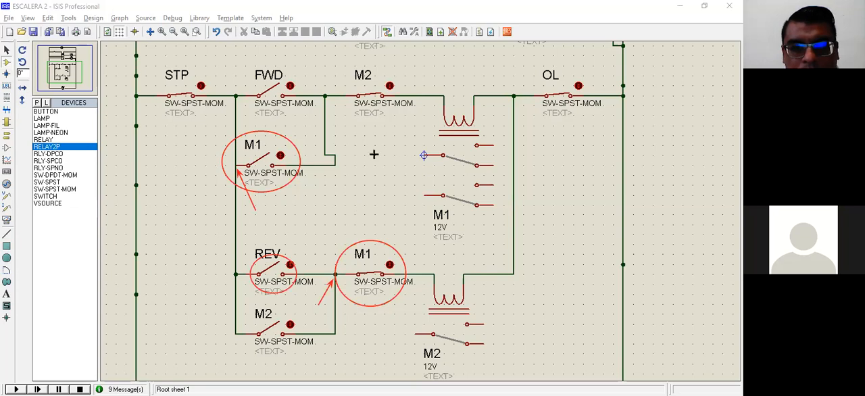
left_click_drag(357, 155, 409, 155)
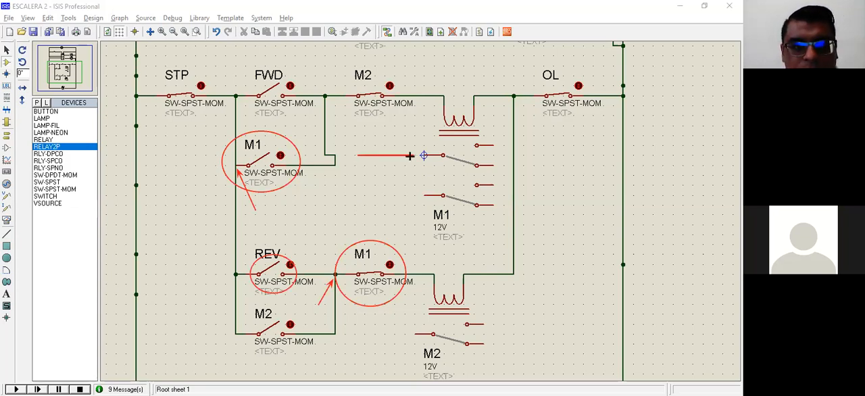
left_click_drag(371, 154, 416, 155)
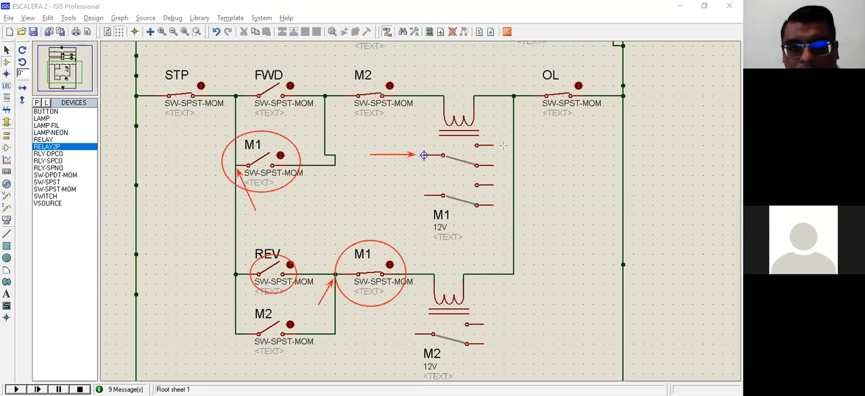
left_click_drag(503, 145, 545, 144)
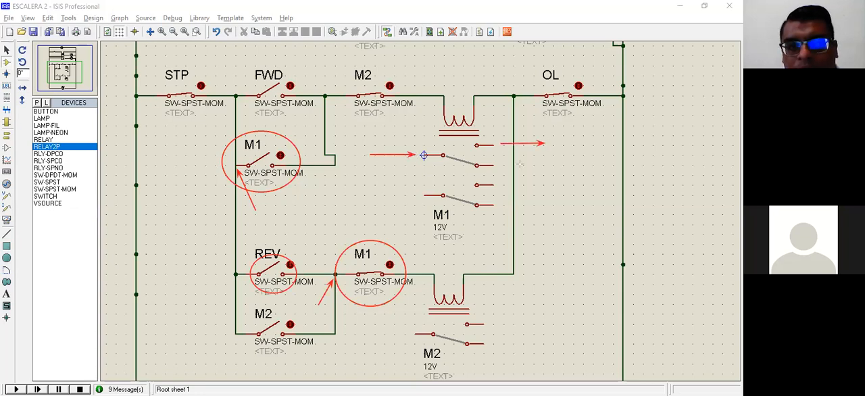
left_click_drag(504, 165, 553, 166)
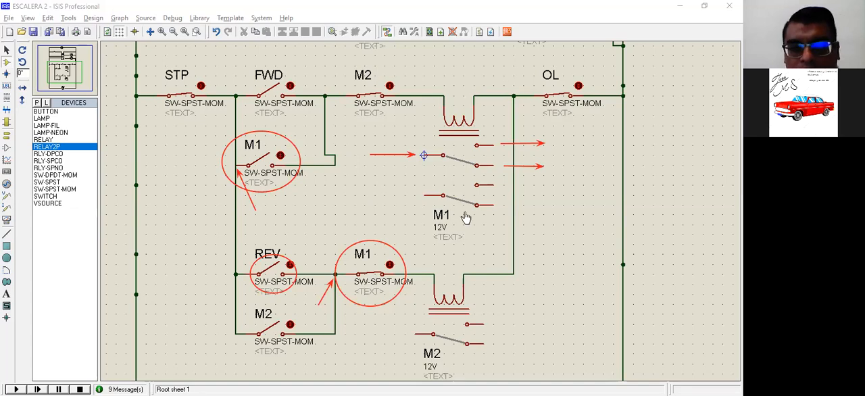
Delete the single-pole M2 relay at the end of the REV rung.
scroll(470, 225, "down", 2)
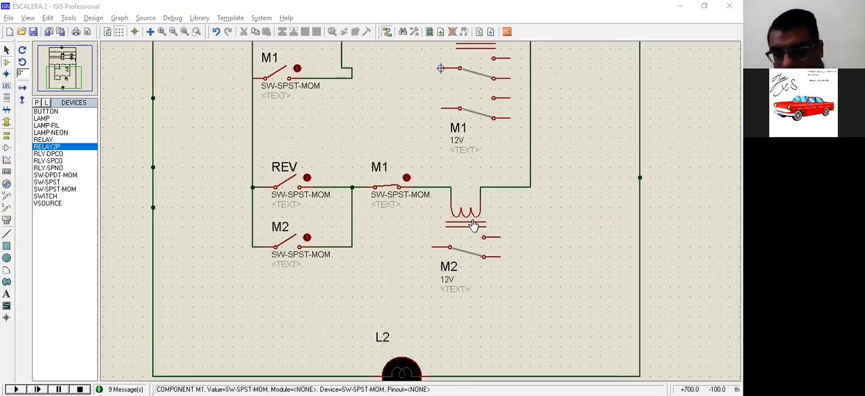
left_click(471, 217)
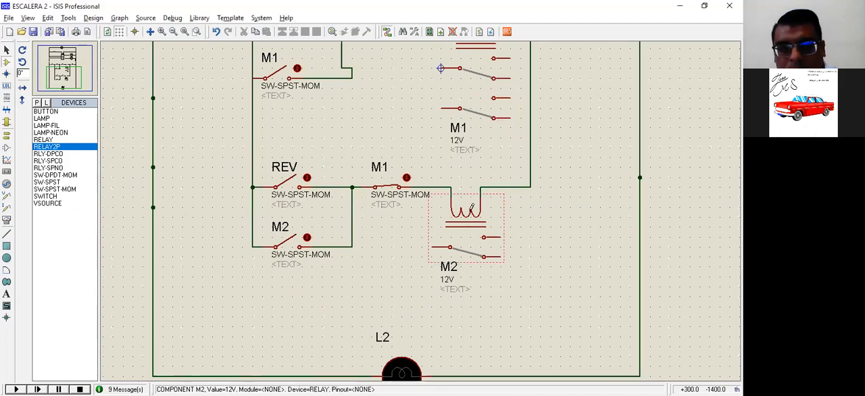
key("Delete")
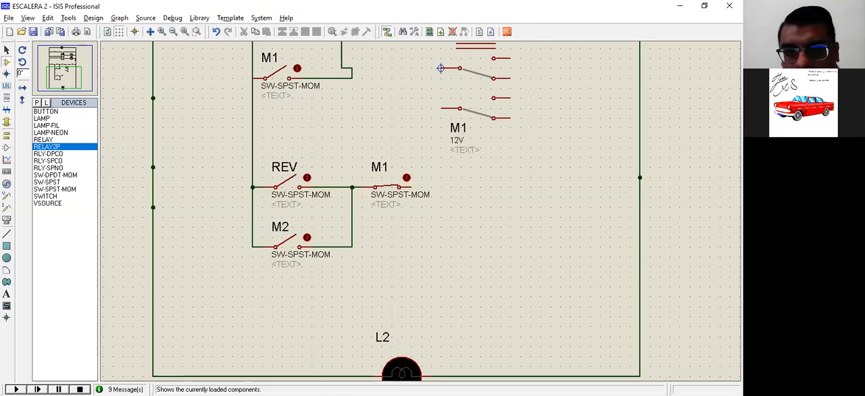
Place a RELAY2P on the REV rung and wire its coil between the M1 contact and the line feeding OL.
left_click(464, 198)
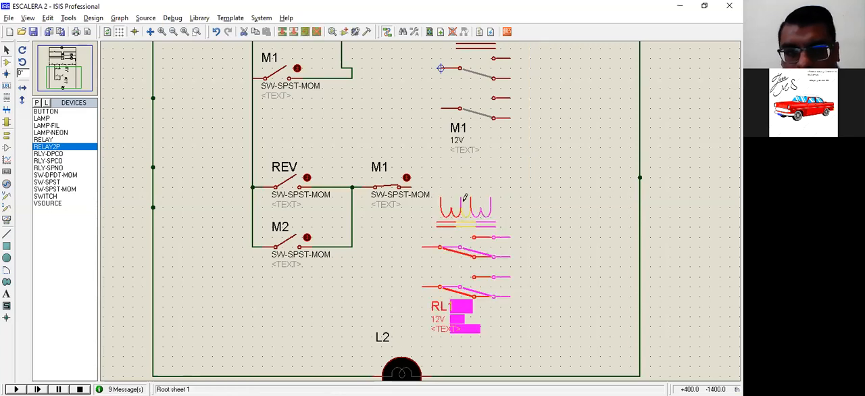
left_click(464, 197)
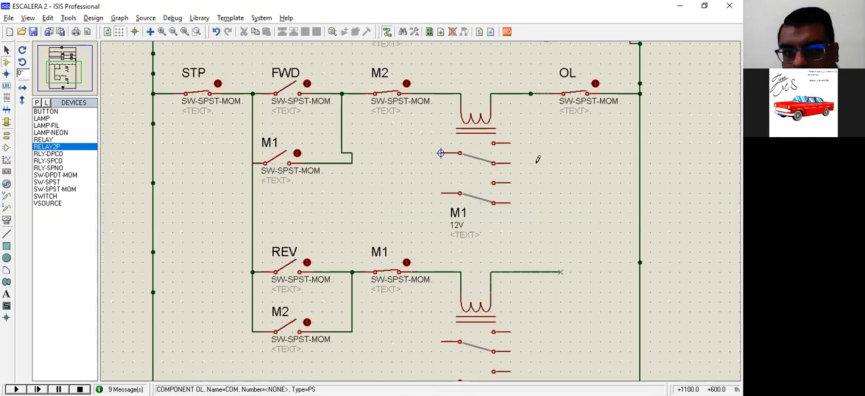
left_click(541, 93)
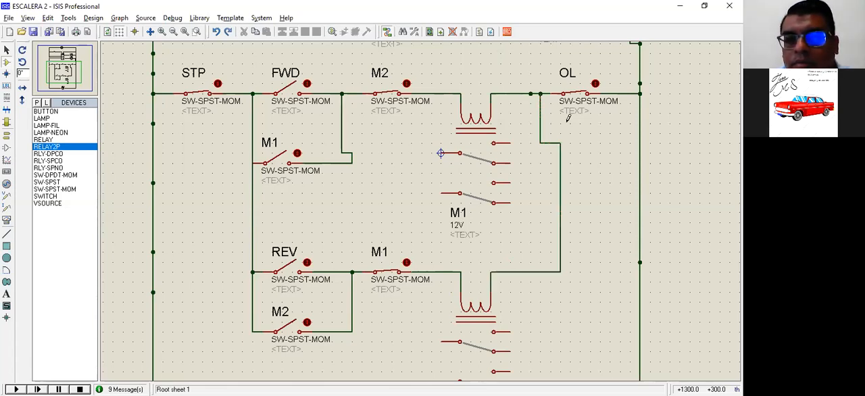
Rename the new two-pole relay on the REV rung as M2.
scroll(471, 301, "down", 1)
scroll(471, 301, "up", 1)
left_click(471, 301)
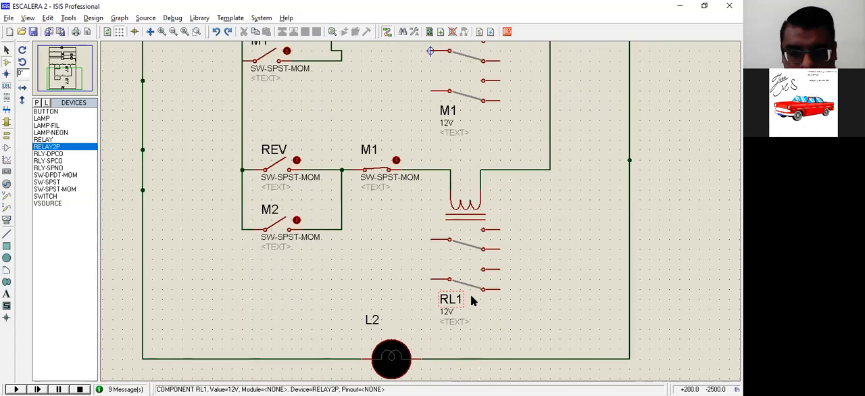
double_click(471, 301)
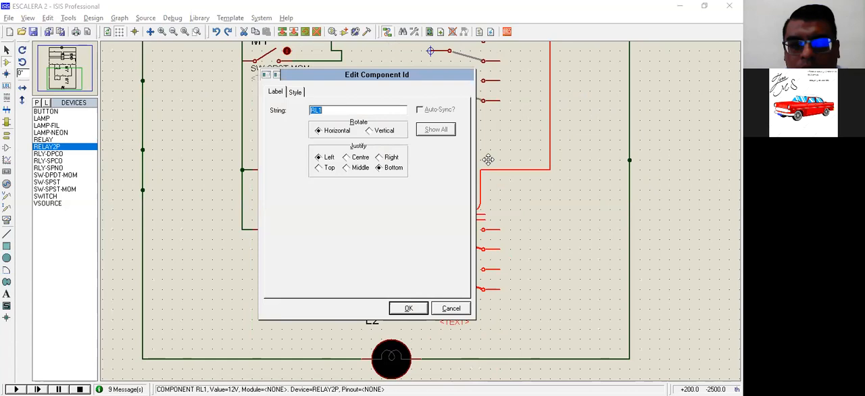
type("M2")
key("Return")
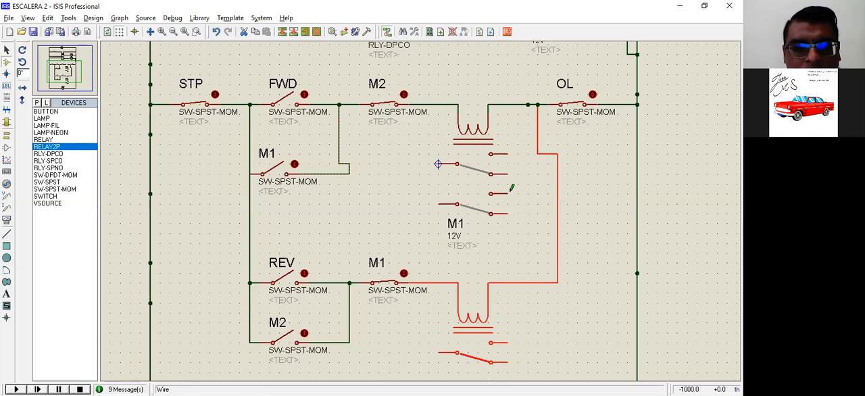
Delete the M1 holding switch connected in parallel with FWD.
key("ctrl+z")
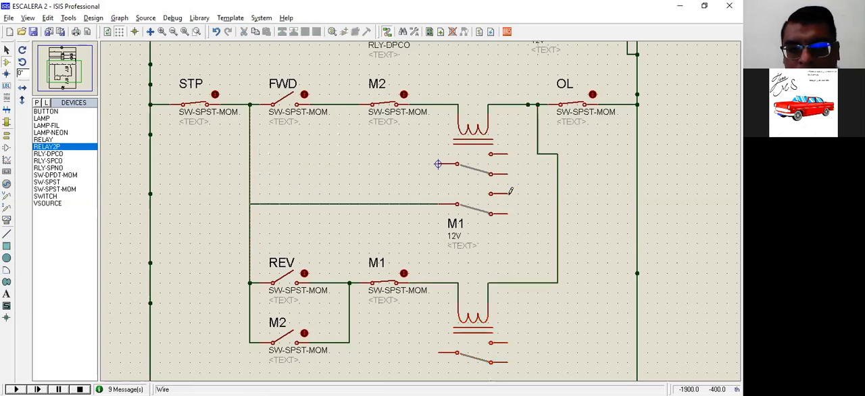
Try to wire relay M1's second pole in parallel with FWD and its first common terminal to the FWD–M2 node.
left_click(518, 252)
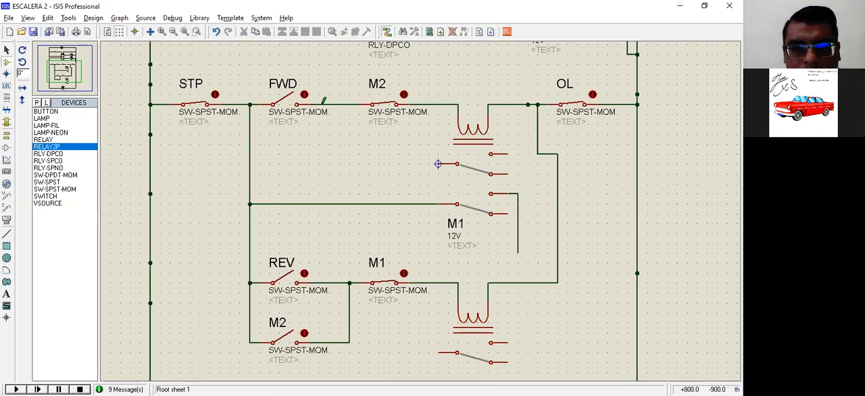
left_click(322, 174)
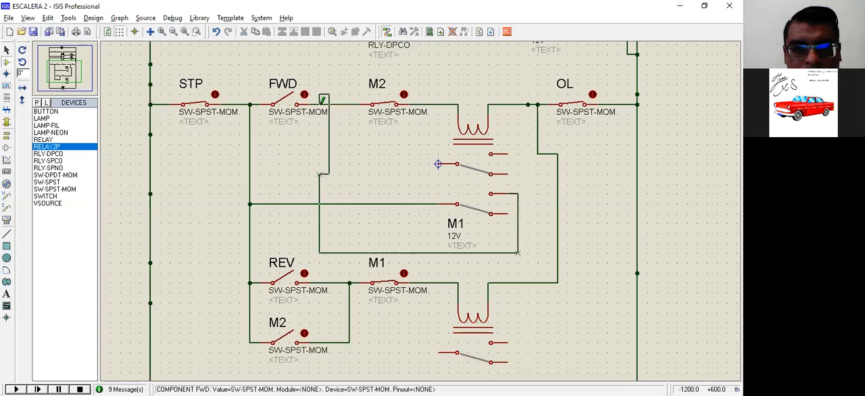
right_click(333, 101)
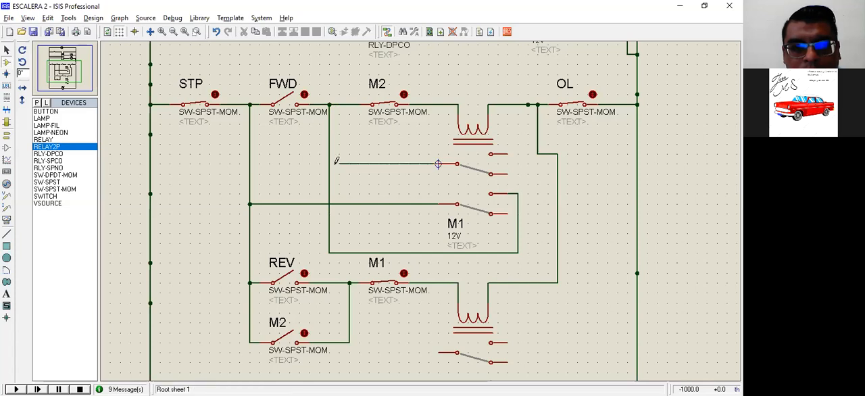
left_click(329, 164)
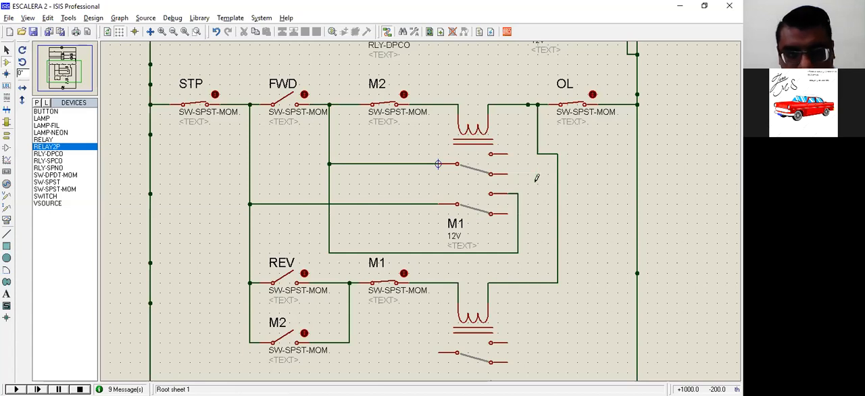
Undo the wires just added to both poles of relay M1.
key("ctrl+z")
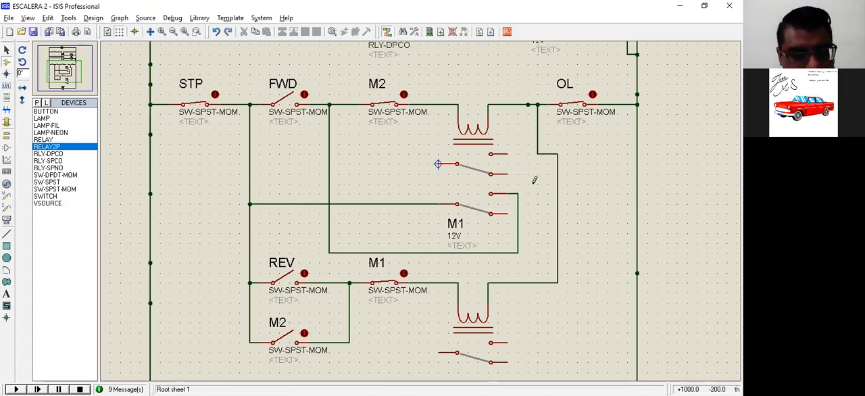
key("ctrl+z")
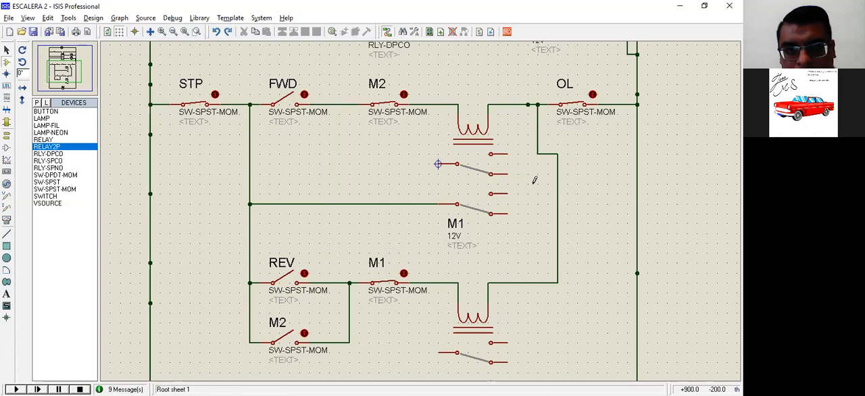
key("ctrl+z")
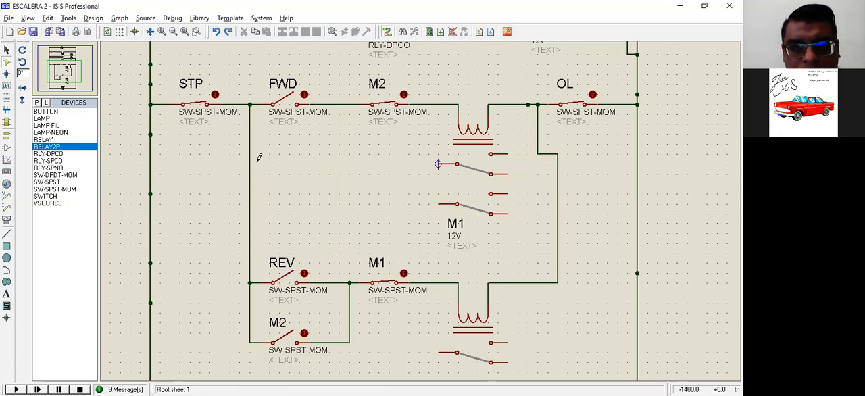
left_click(437, 163)
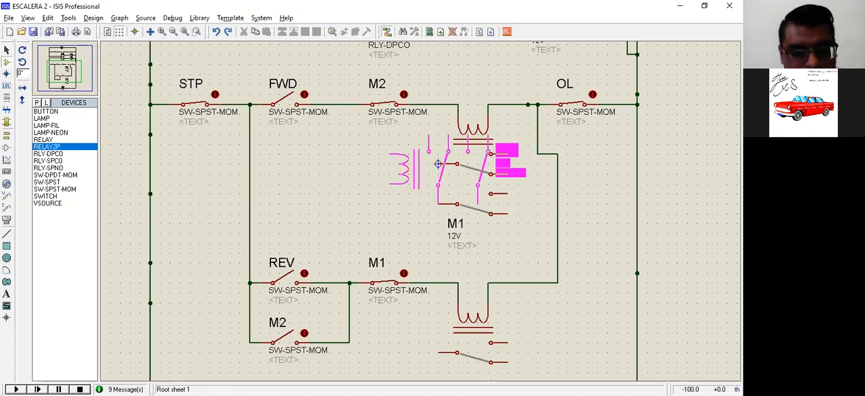
key("Escape")
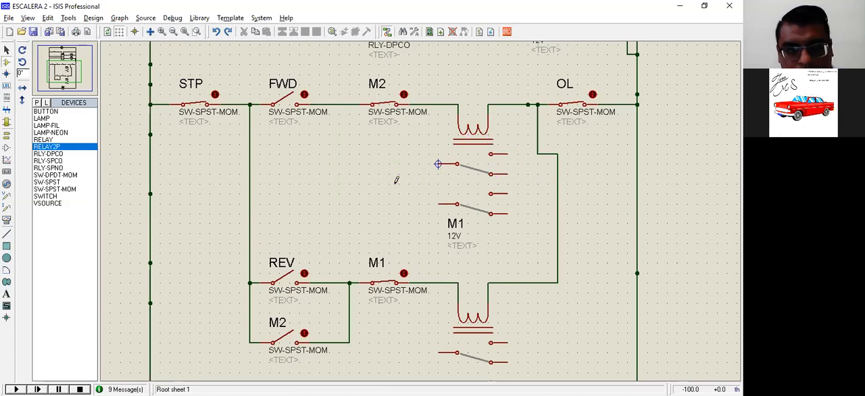
left_click(371, 201)
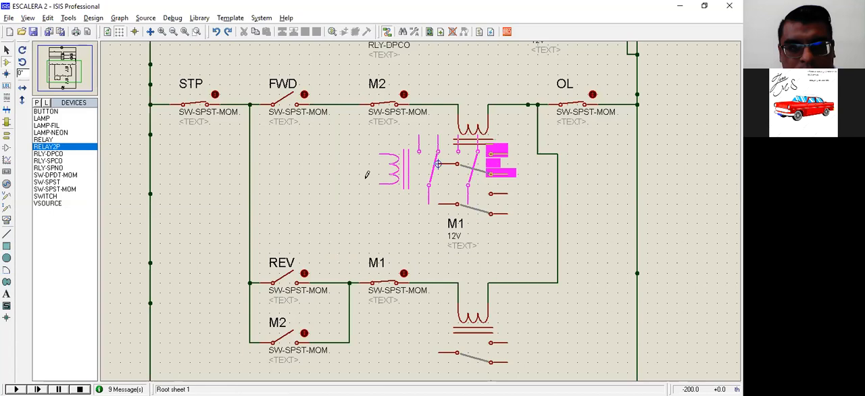
right_click(256, 161)
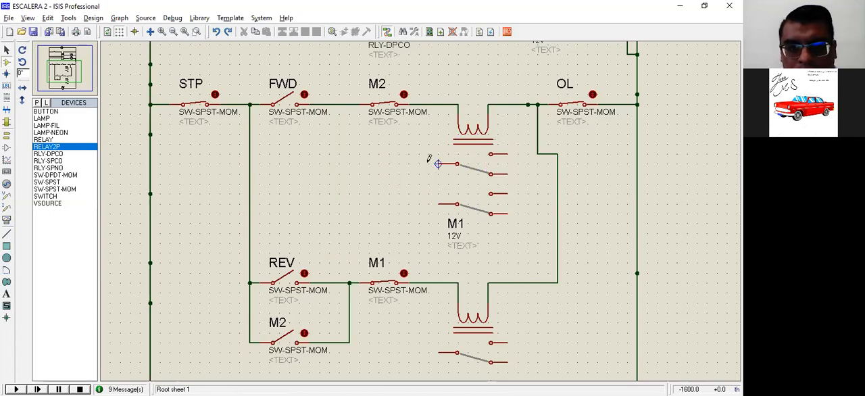
Wire relay M1's first normally open contact in parallel with FWD, from the STP node to the FWD–M2 node.
left_click(438, 164)
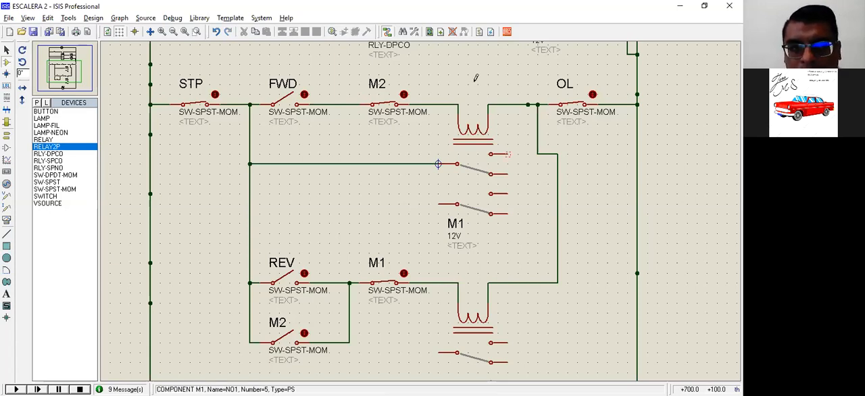
left_click(508, 154)
left_click(518, 84)
key("Escape")
left_click(339, 105)
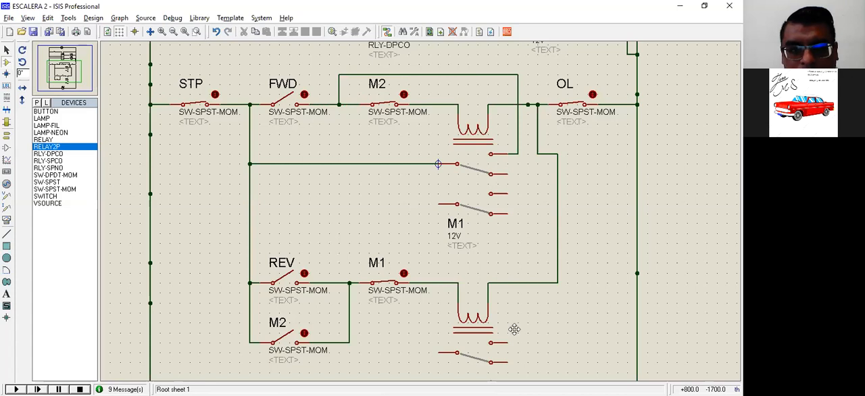
Replace the M2 switch on the FWD rung with relay M2's first normally closed contact, wired between FWD and M1's coil.
left_click(515, 325)
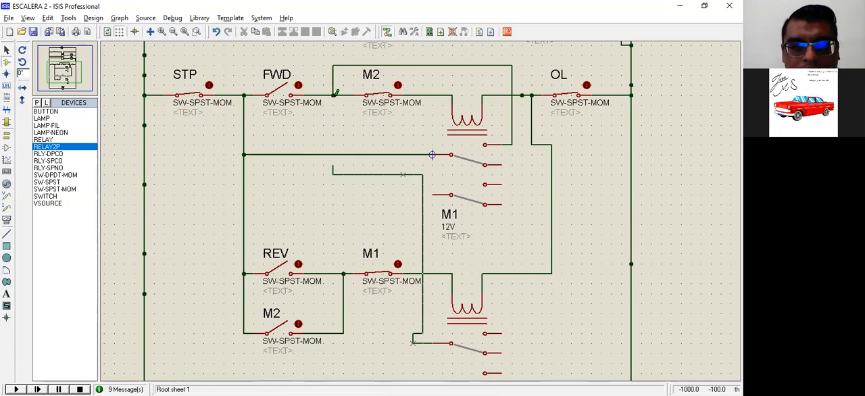
left_click(333, 96)
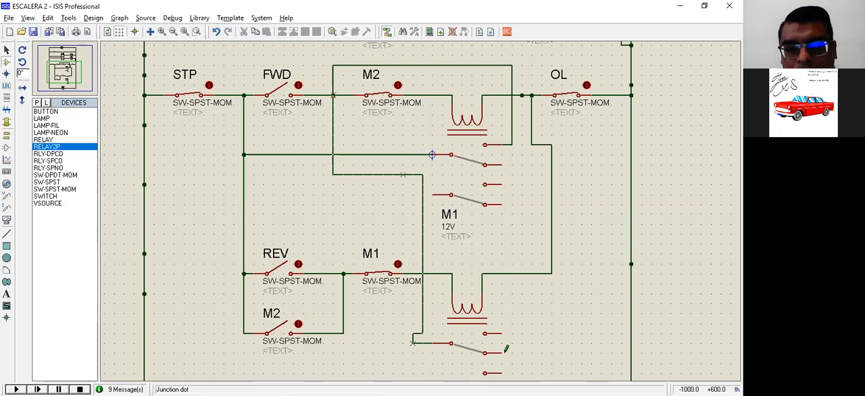
left_click(532, 234)
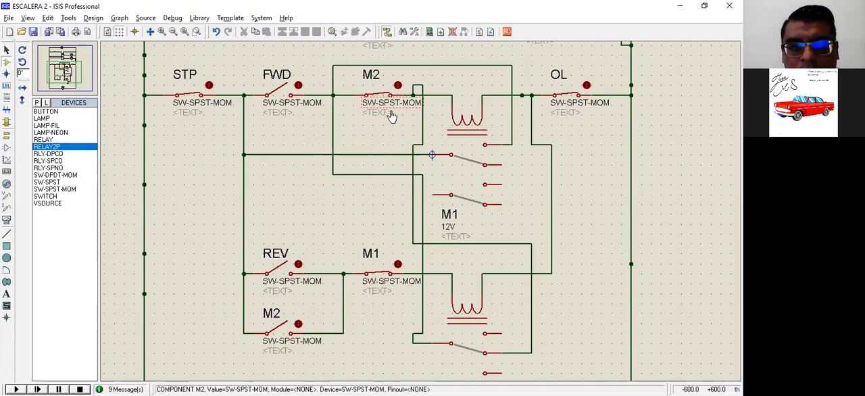
left_click(544, 227)
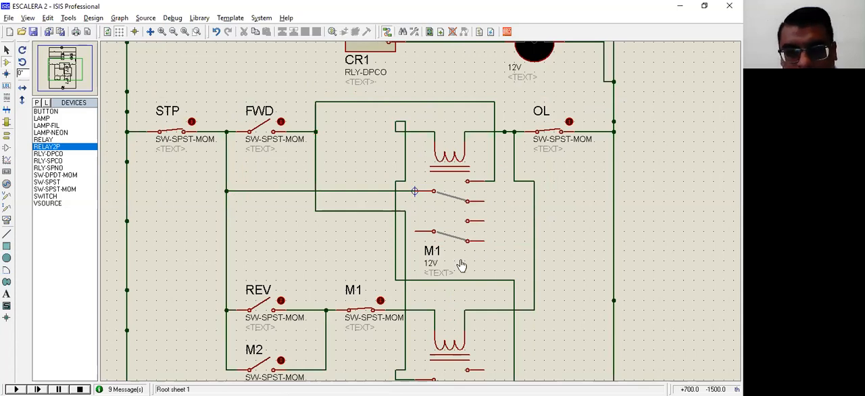
scroll(461, 265, "down", 2)
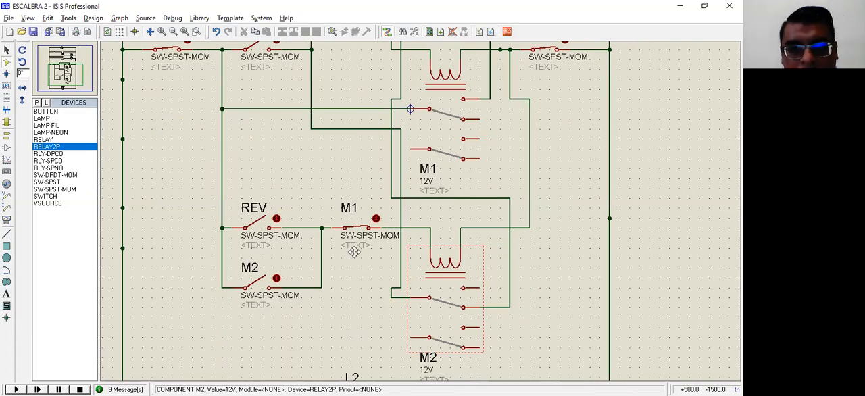
Replace the M1 switch on the REV rung with relay M1's second normally closed contact, wired between REV and M2's coil.
left_click(366, 300)
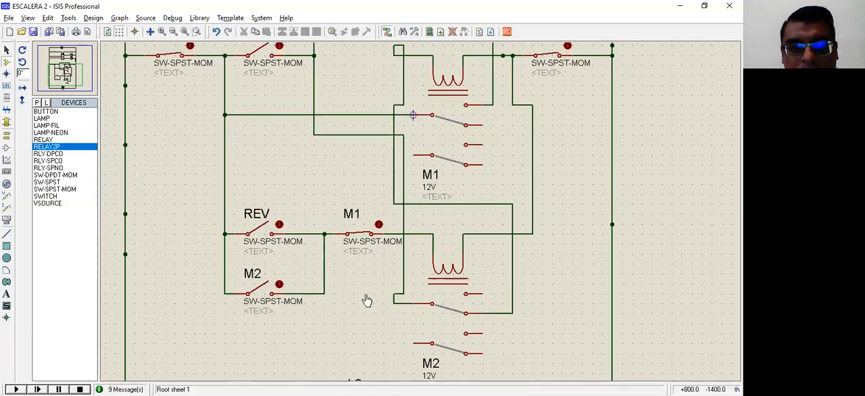
middle_click(480, 199)
middle_click(482, 198)
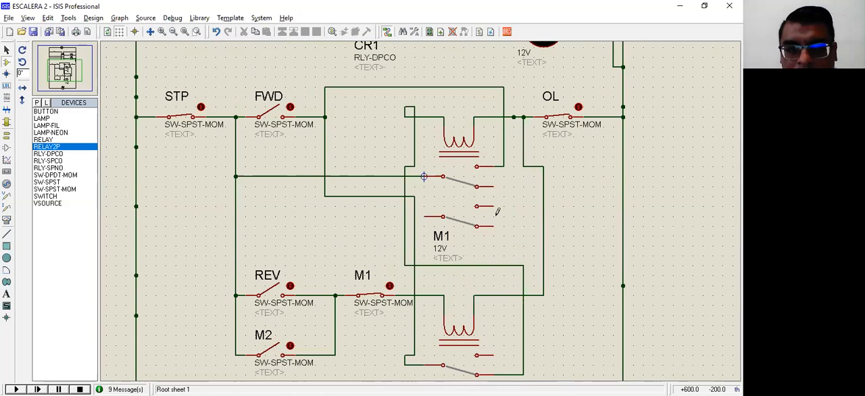
right_click(371, 295)
right_click(371, 295)
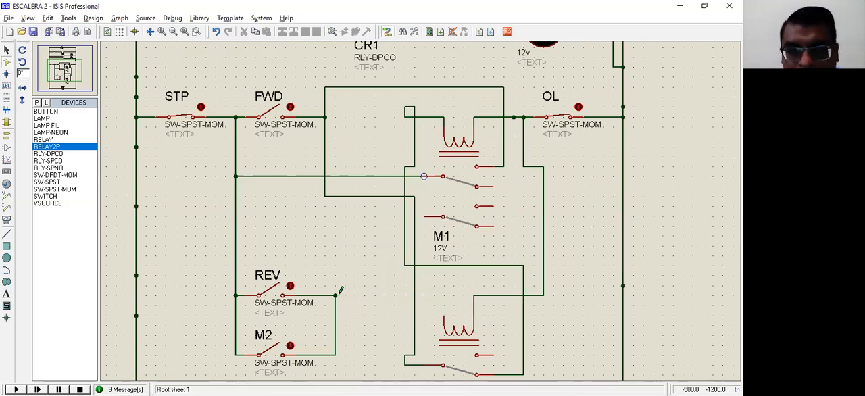
left_click(355, 216)
left_click(424, 216)
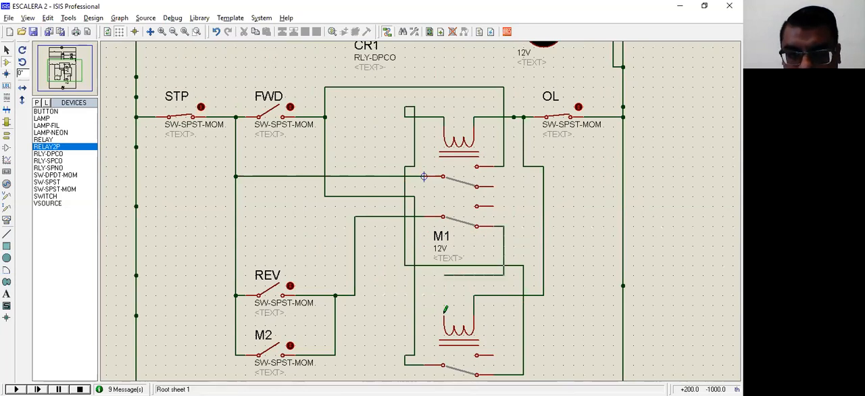
left_click(446, 310)
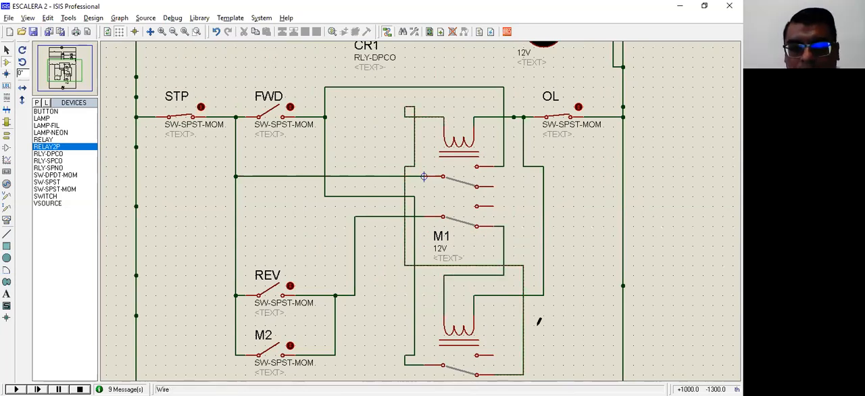
Replace the M2 switch in parallel with REV with relay M2's second normally open contact, wired across REV's two nodes.
left_click(525, 214)
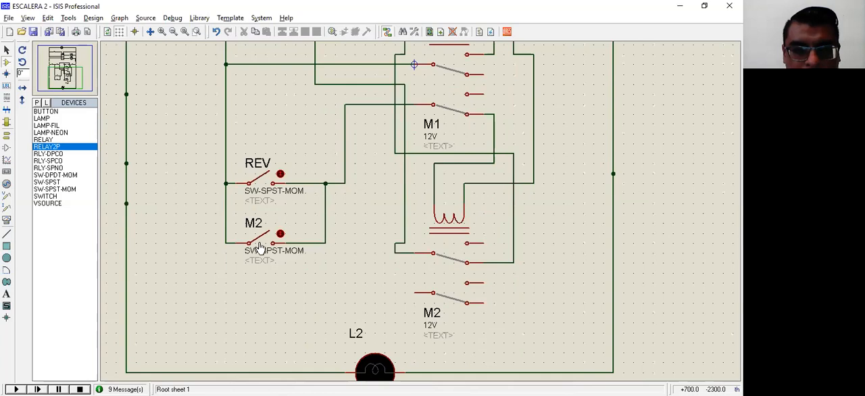
left_click(280, 251)
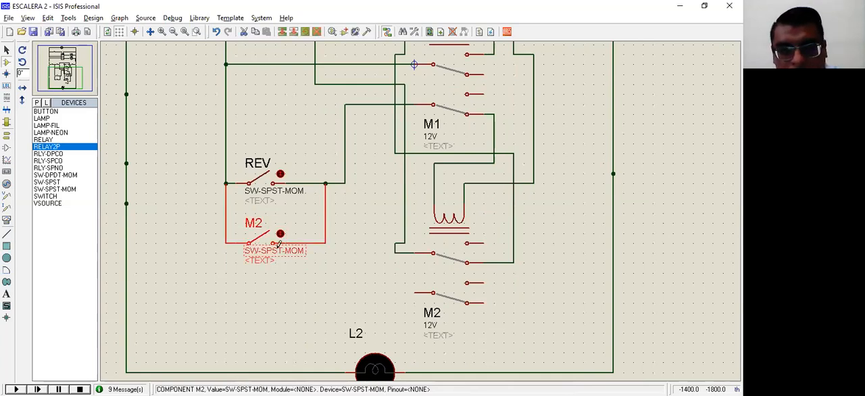
key("Delete")
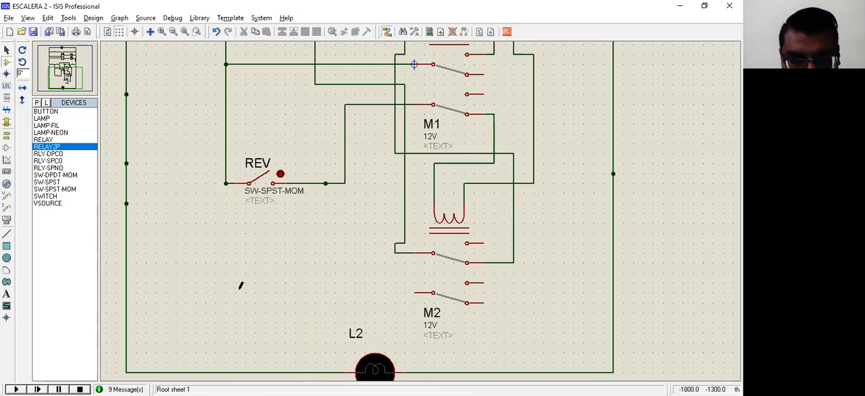
left_click(413, 294)
left_click(485, 283)
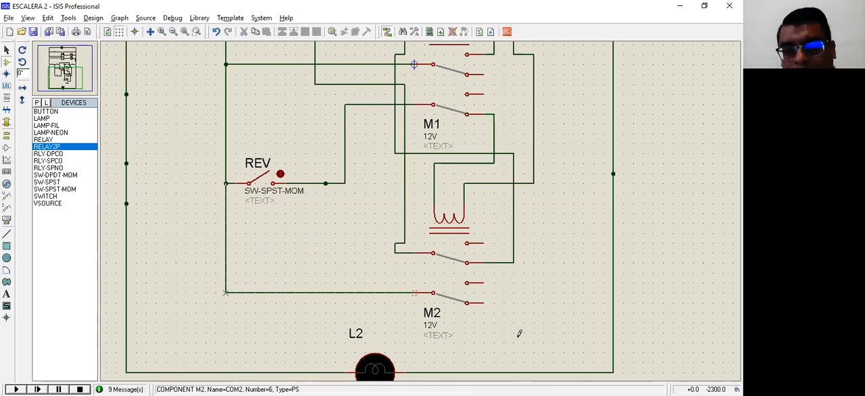
left_click(515, 333)
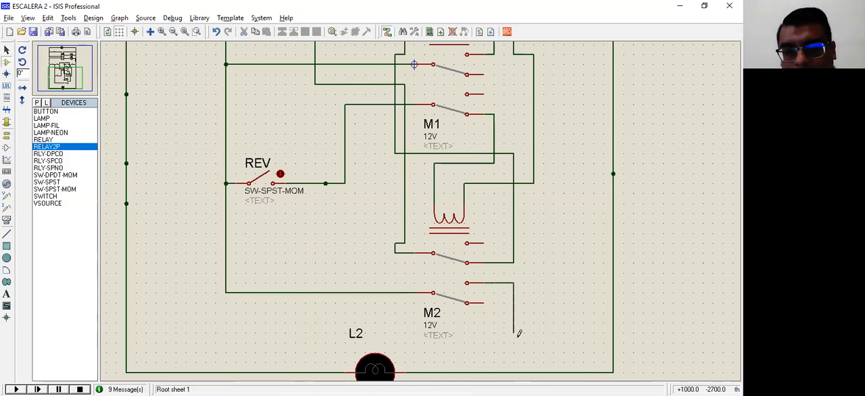
left_click(326, 183)
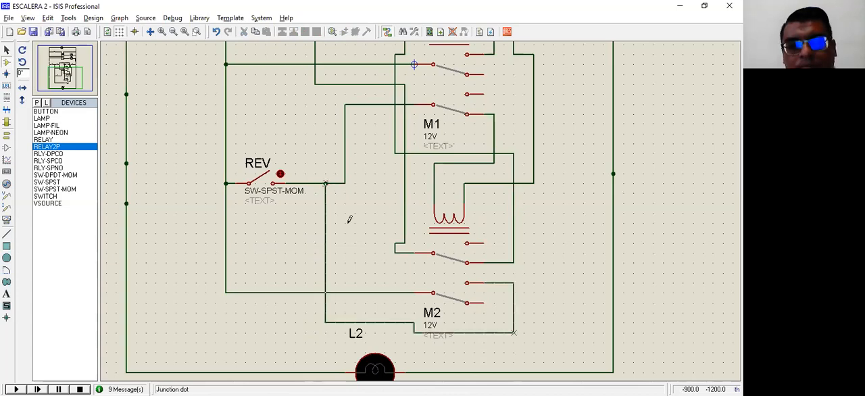
Add 12 V lamp L1 below OL on the right-hand supply rail and wire its free terminal to the OL–rail connection.
middle_click(358, 269)
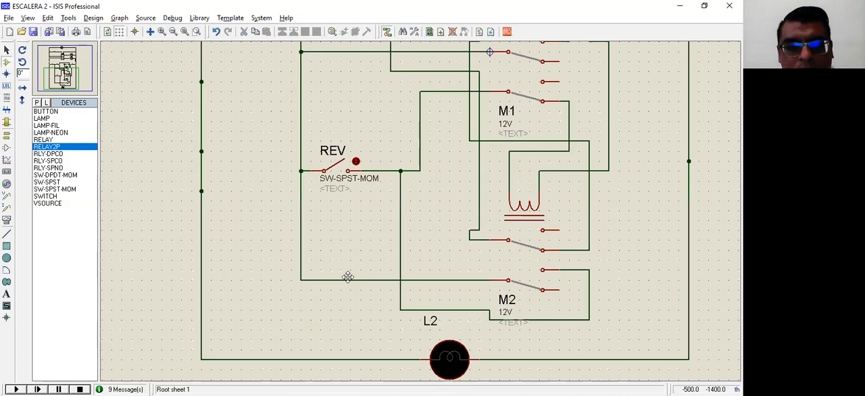
left_click(267, 230)
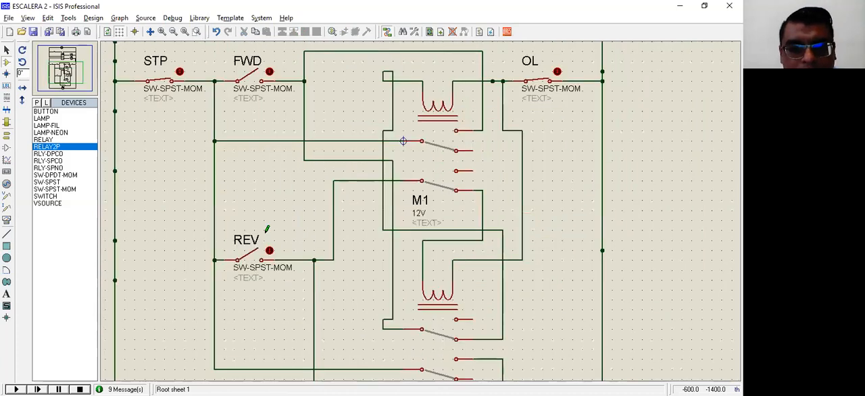
middle_click(412, 164)
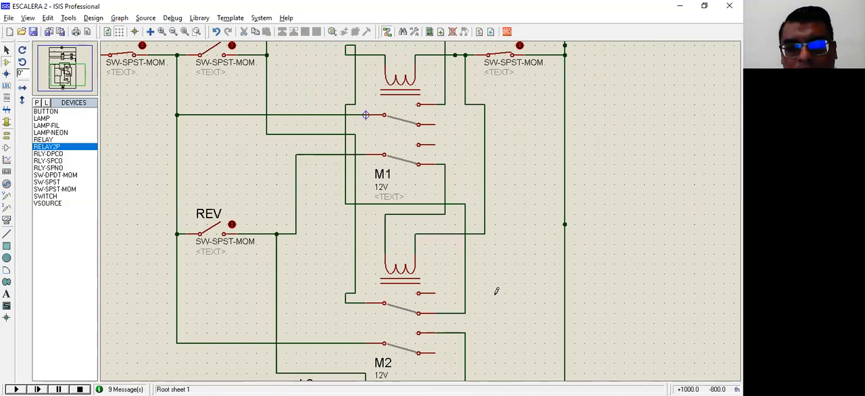
scroll(495, 229, "down", 2)
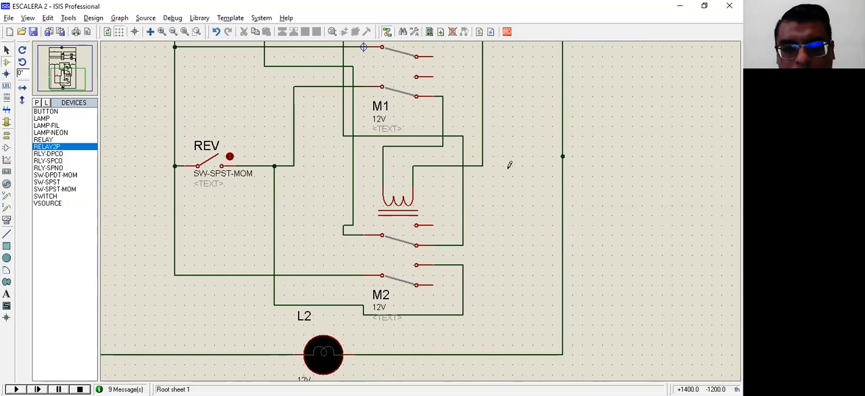
left_click(480, 298)
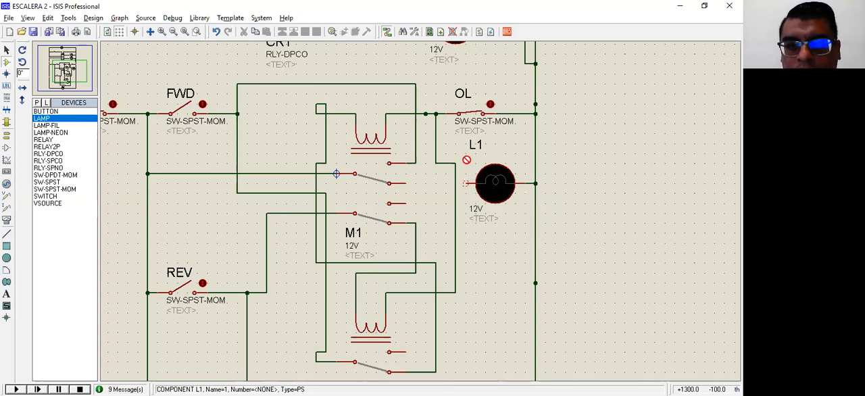
left_click(524, 112)
left_click(468, 183)
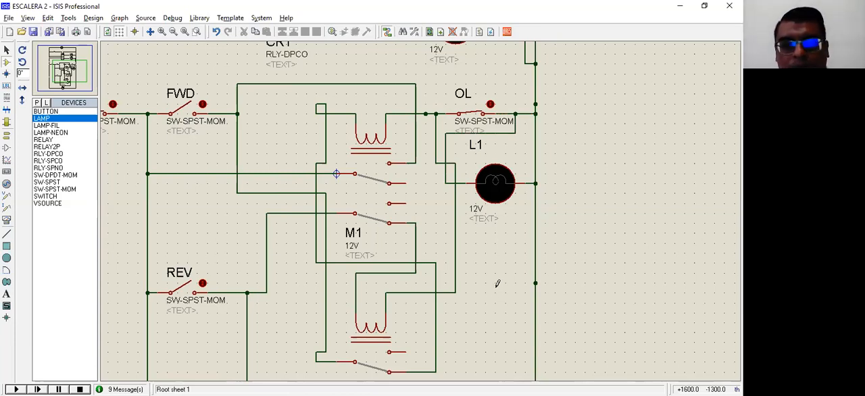
Start the simulation, actuate FWD momentarily, and examine relay M1's contacts and lamp L1.
middle_click(489, 242)
left_click(479, 239)
scroll(479, 232, "down", 1)
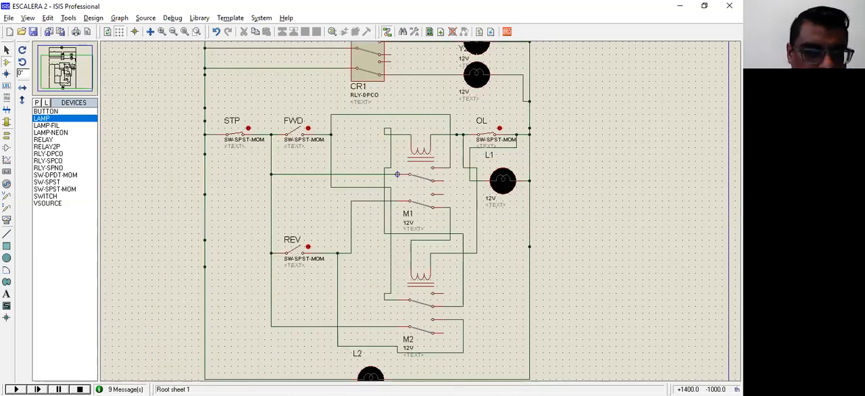
left_click(479, 236)
left_click(17, 390)
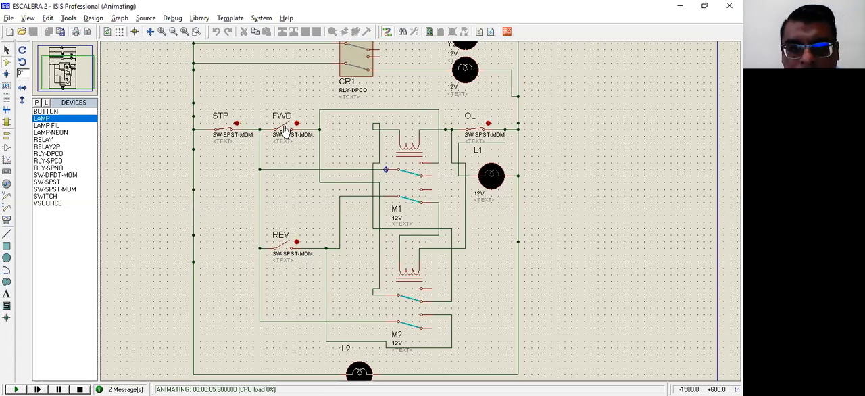
left_click(284, 130)
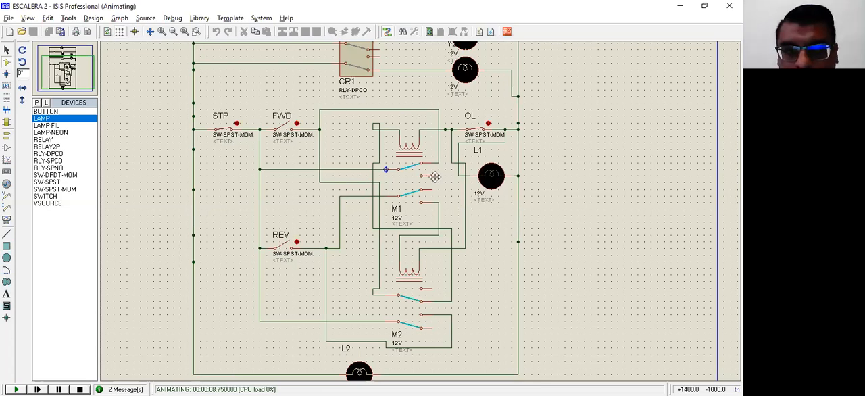
left_click_drag(412, 188, 419, 212)
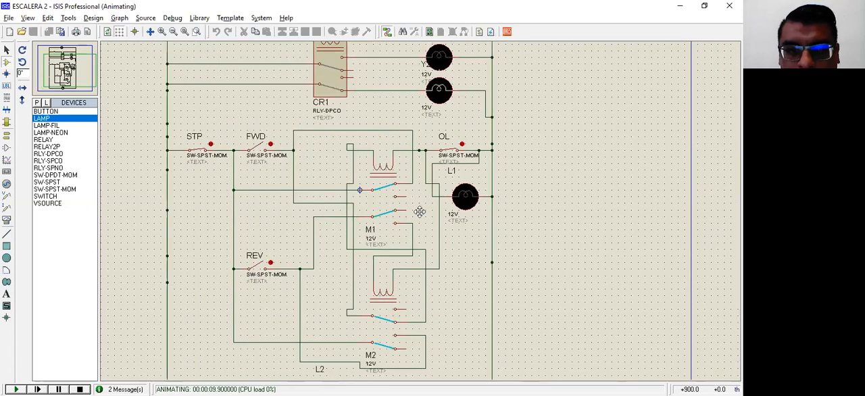
scroll(419, 211, "up", 1)
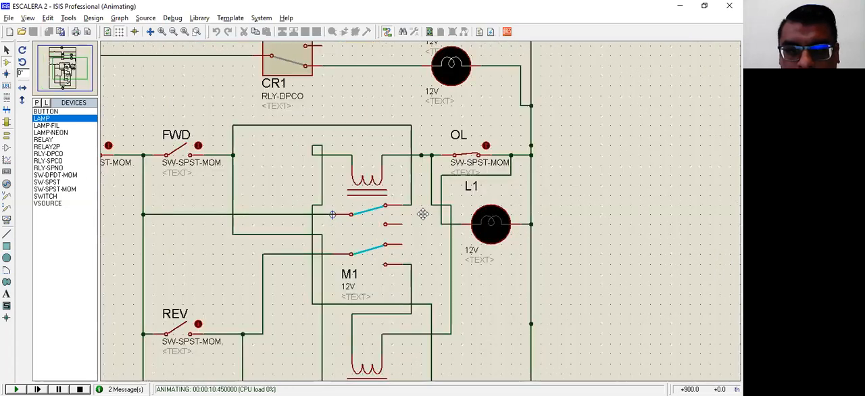
scroll(542, 241, "up", 1)
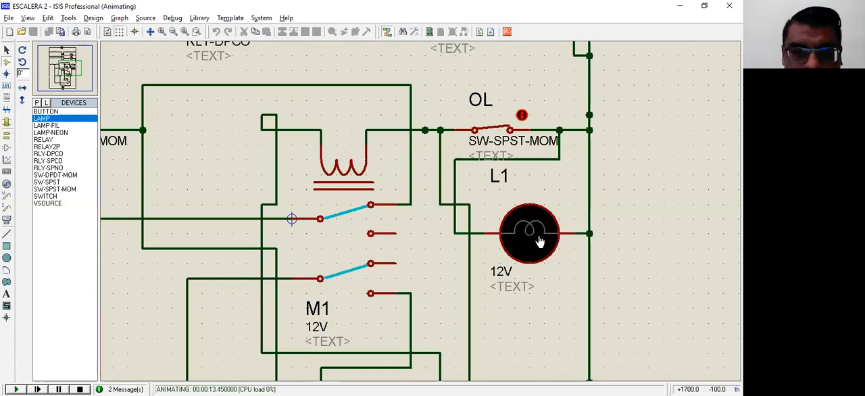
left_click(493, 244)
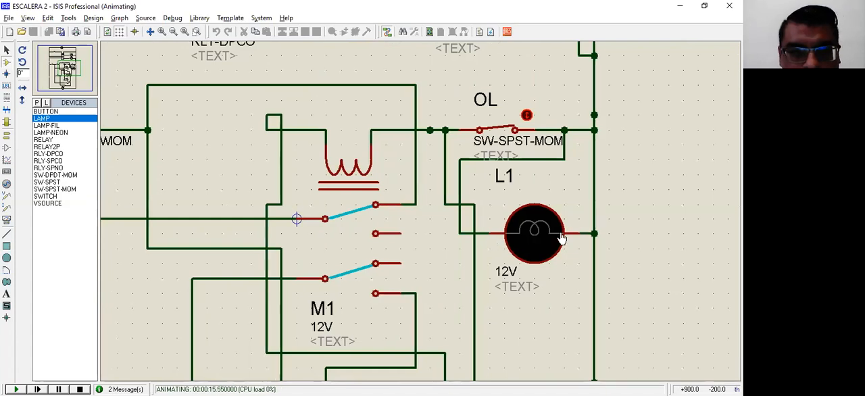
scroll(293, 206, "down", 1)
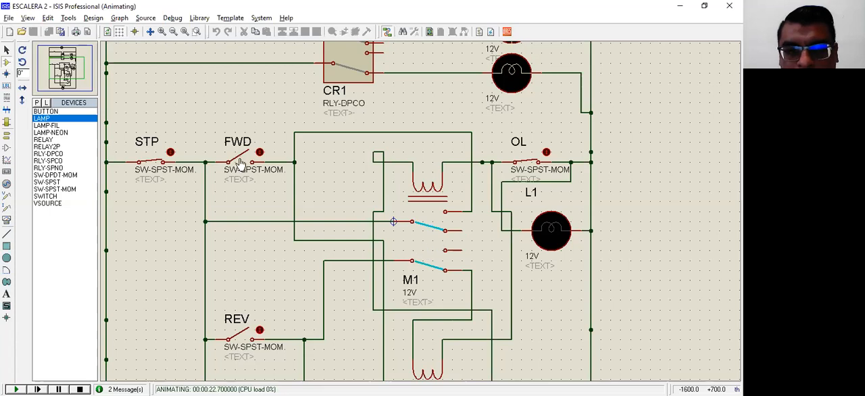
Actuate FWD again in the running simulation to test relay M1's holding contact.
left_click(240, 164)
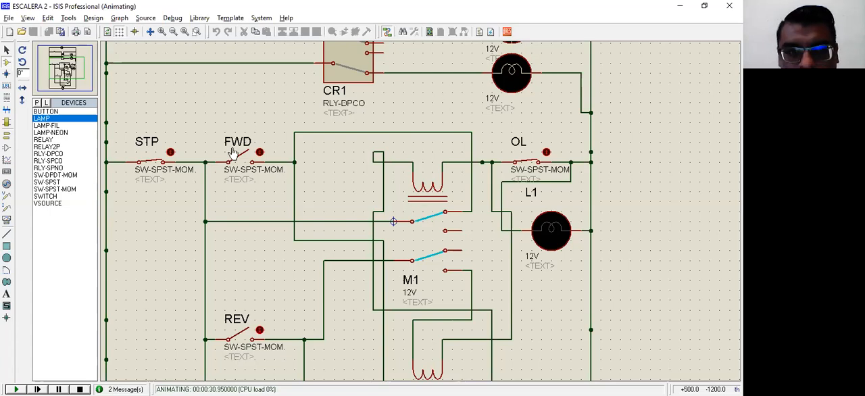
middle_click(233, 153)
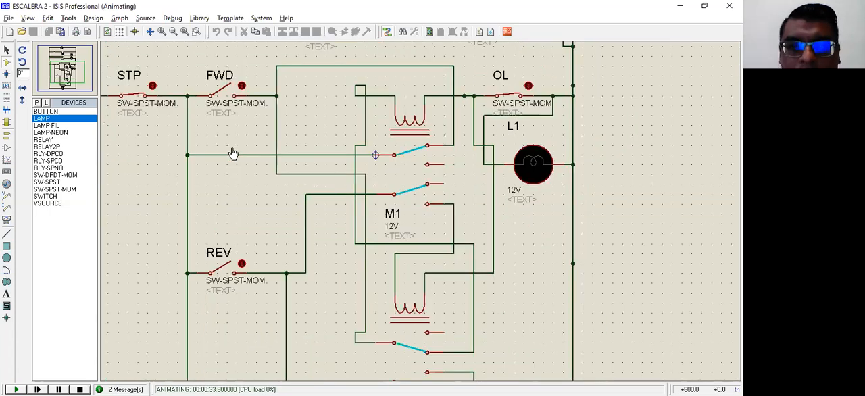
middle_click(142, 158)
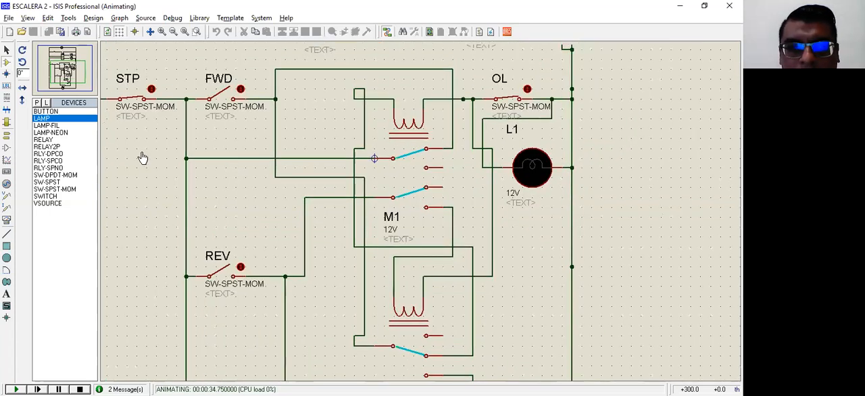
middle_click(232, 154)
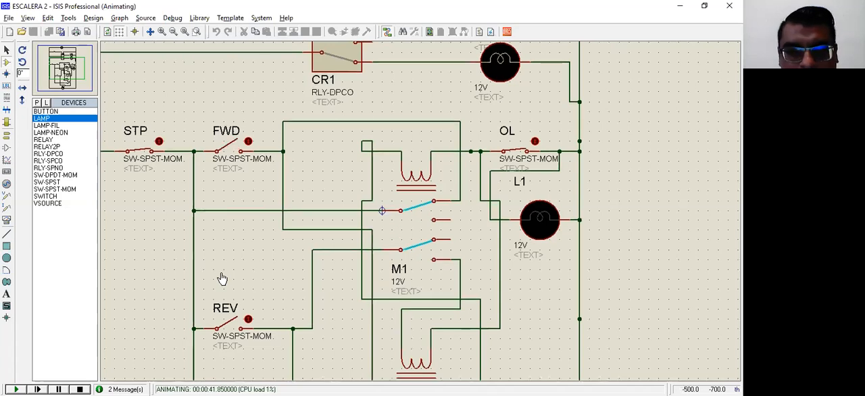
scroll(223, 279, "down", 1)
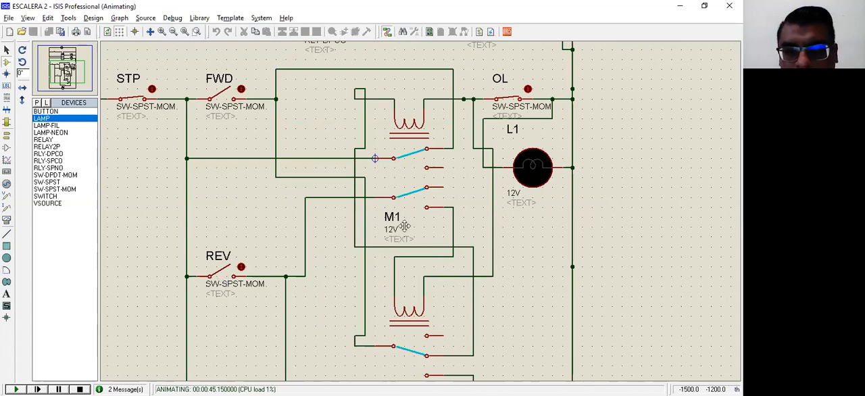
Close and release REV while relay M1 is energised to test the interlock on M2's coil.
left_click(226, 268)
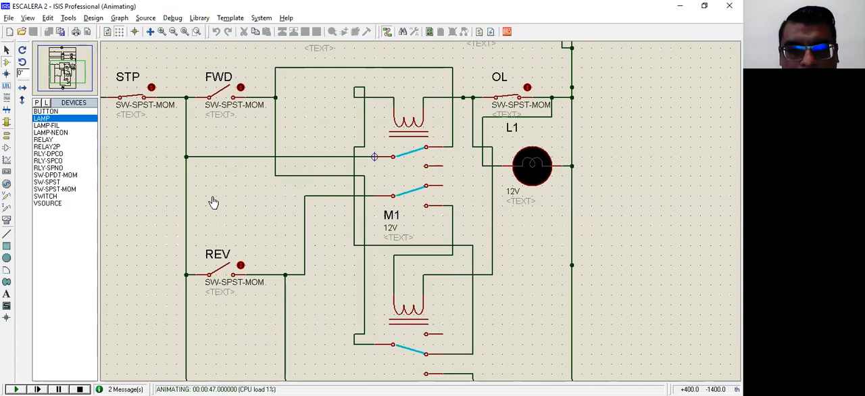
scroll(213, 202, "down", 2)
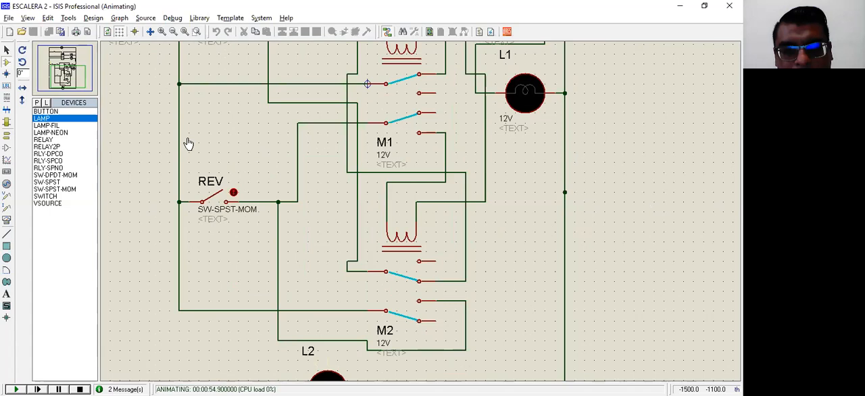
left_click(215, 194)
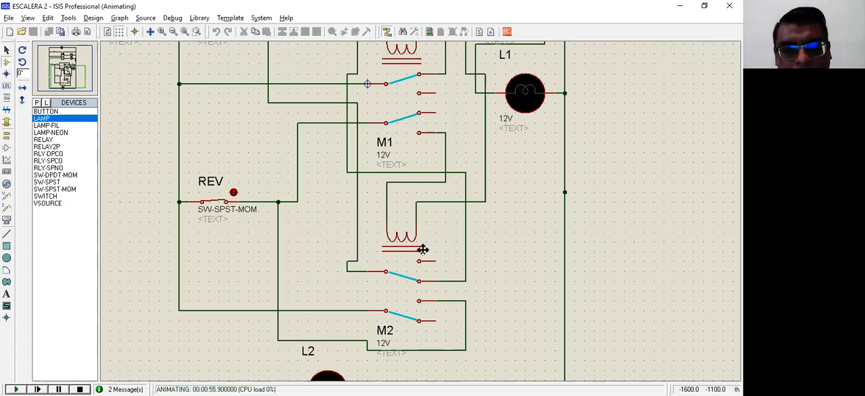
left_click(213, 201)
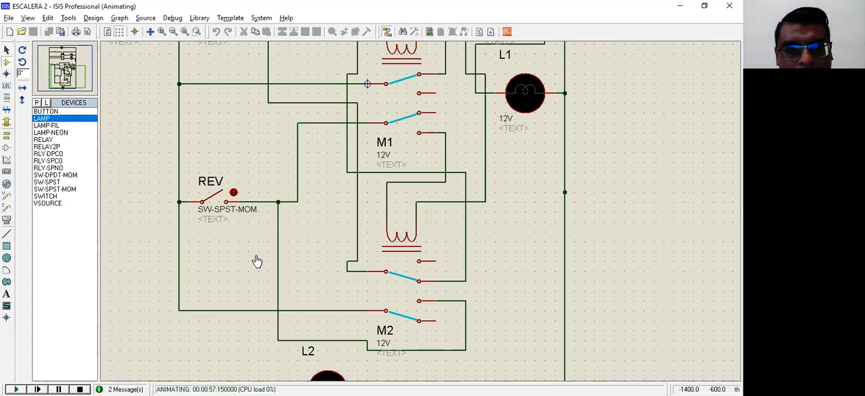
scroll(257, 262, "down", 1)
scroll(257, 262, "up", 1)
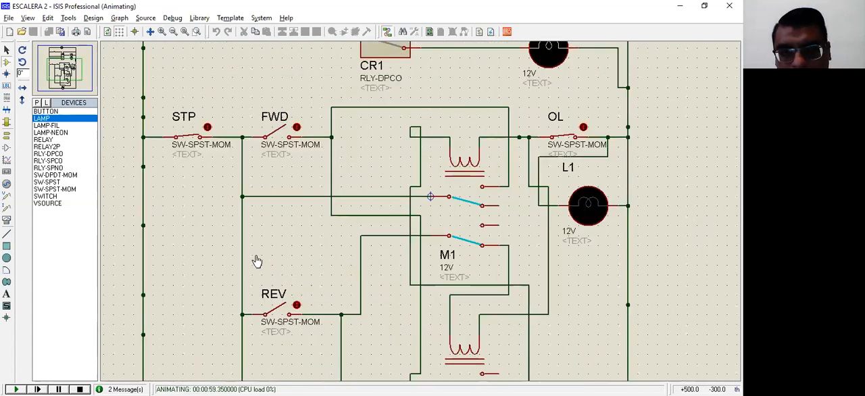
Actuate FWD while relay M2 is energised to test the interlock on M1's coil, and operate STP to test the stop function.
scroll(257, 261, "down", 1)
scroll(257, 261, "up", 1)
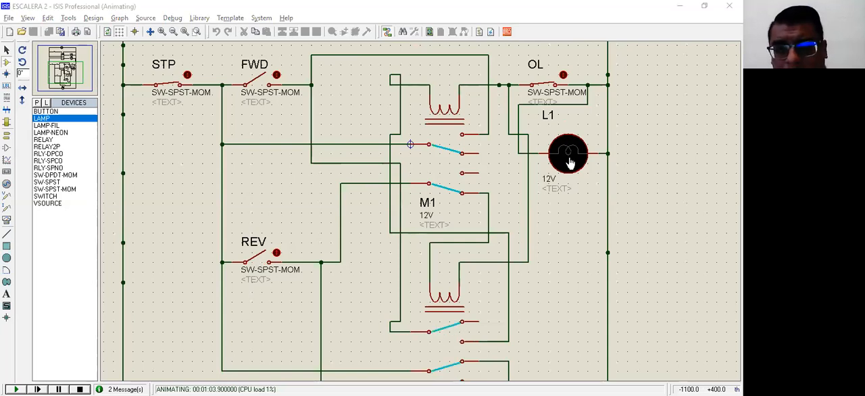
left_click(259, 107)
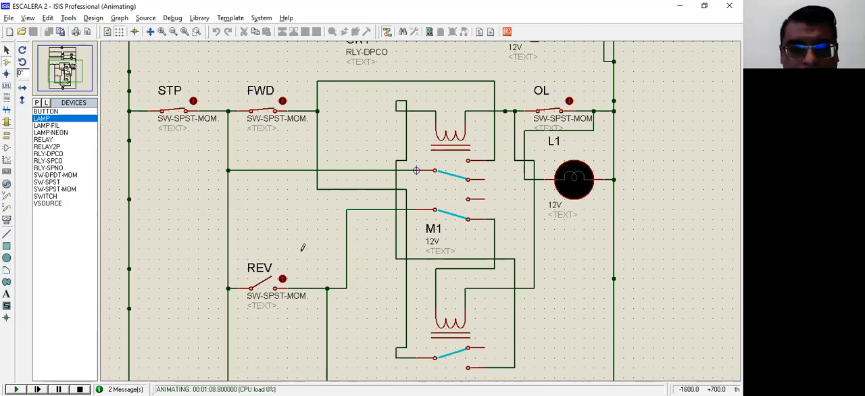
left_click(173, 118)
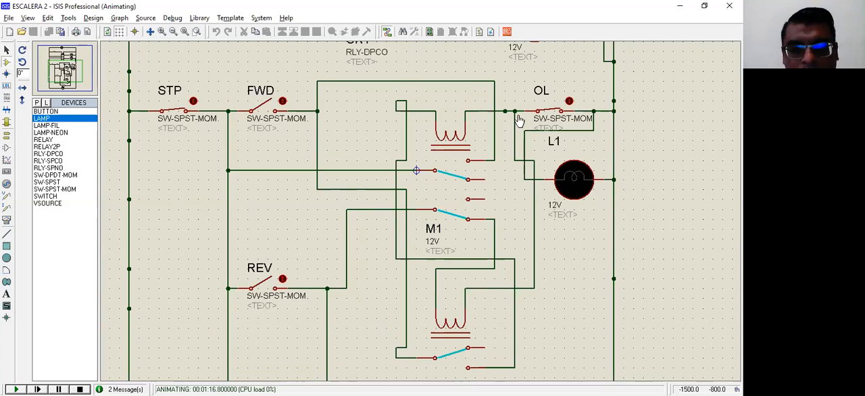
Actuate overload contact OL while relay M1 is energised to test the overload cut-off, and examine the contacts of M1 and M2.
middle_click(519, 120)
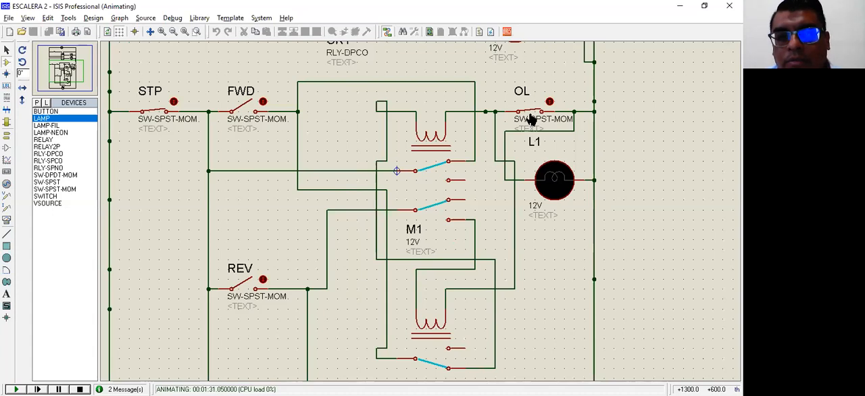
left_click(531, 119)
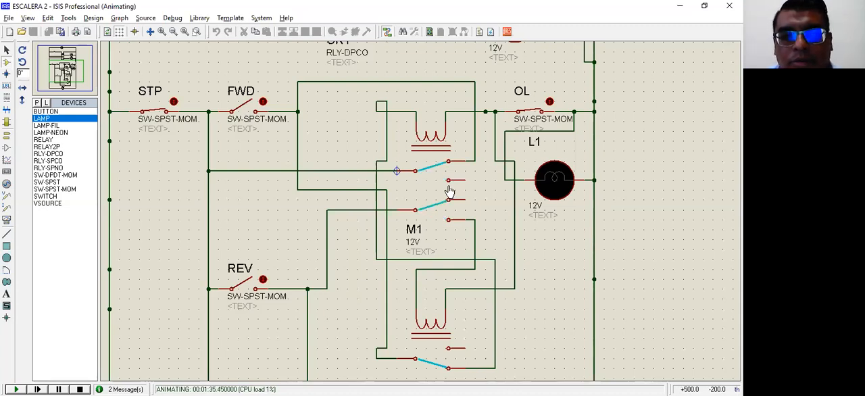
left_click(526, 113)
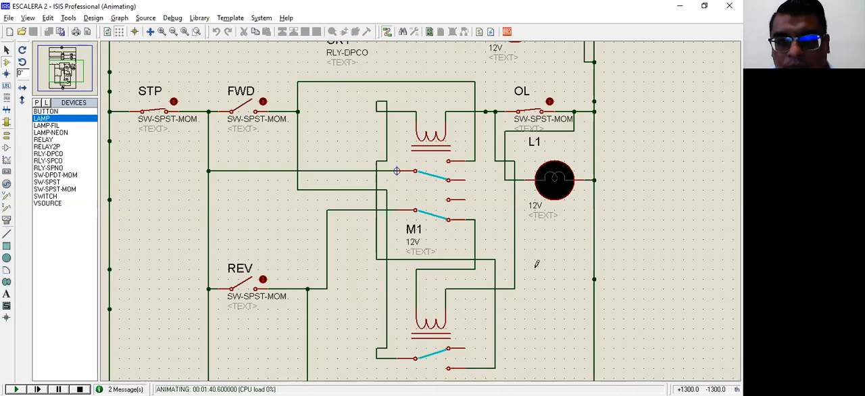
scroll(537, 264, "down", 2)
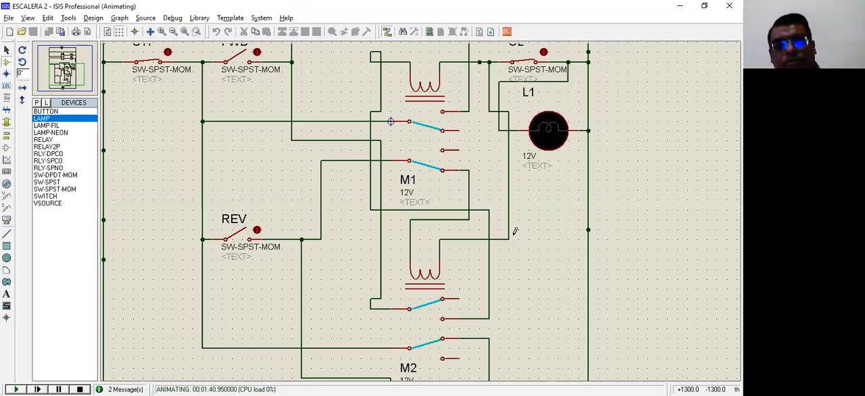
scroll(514, 231, "up", 1)
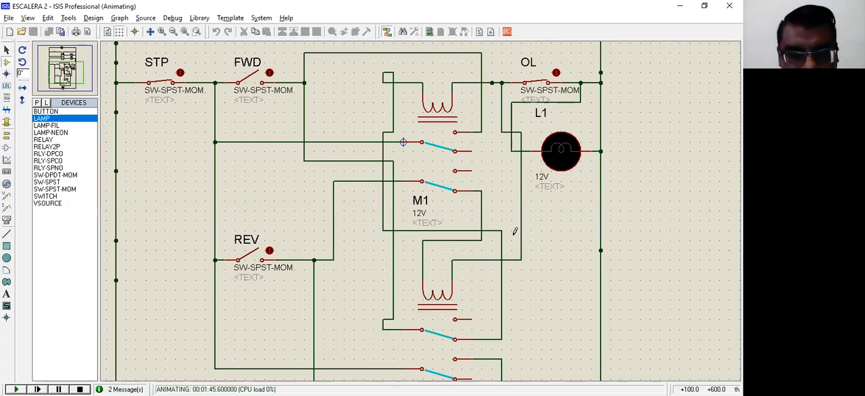
scroll(515, 232, "down", 1)
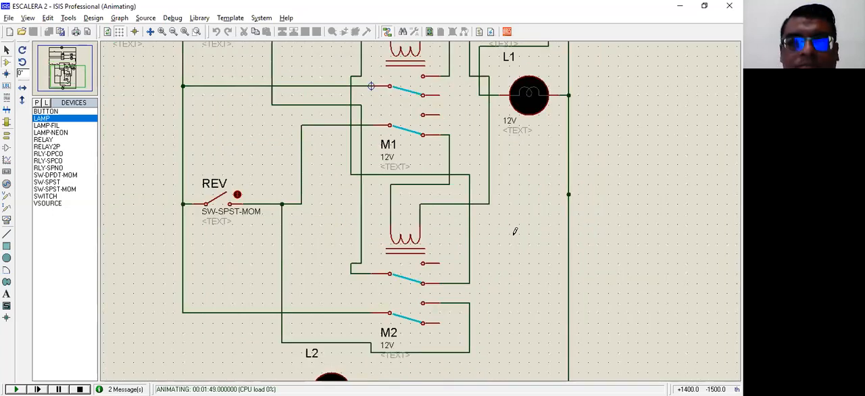
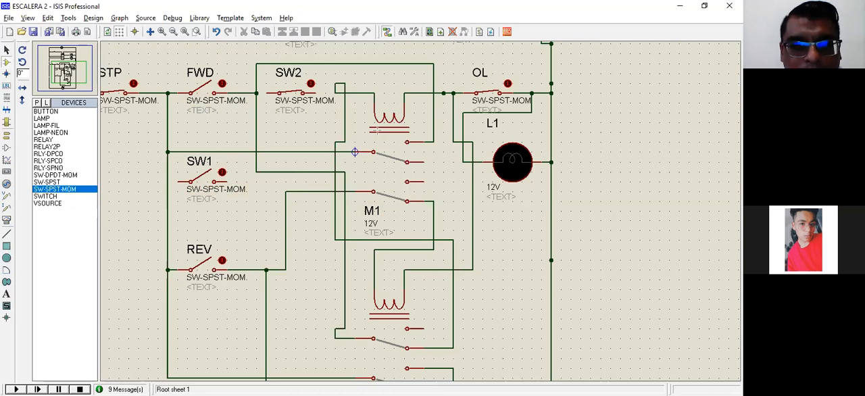
left_click_drag(202, 161, 204, 112)
left_click_drag(376, 141, 219, 179)
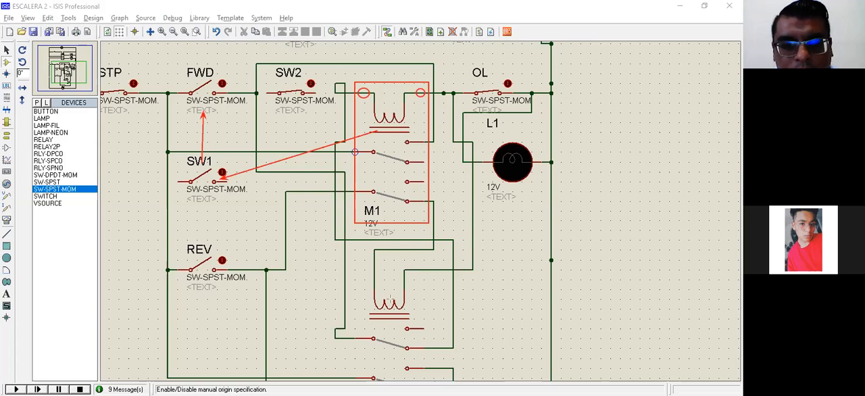
left_click_drag(422, 365, 421, 364)
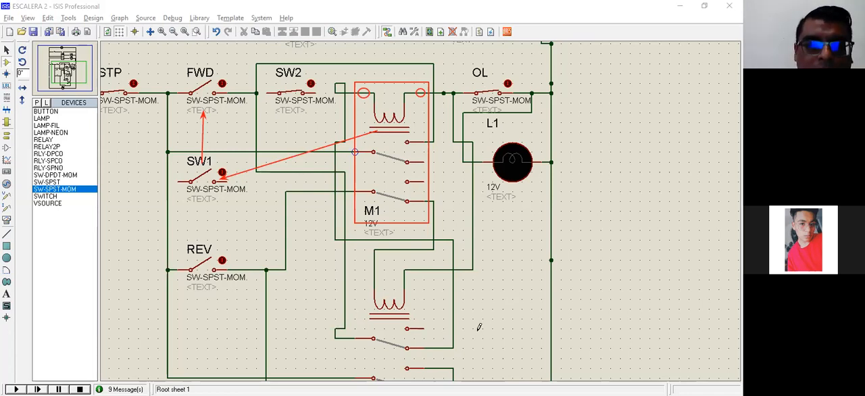
left_click(213, 143)
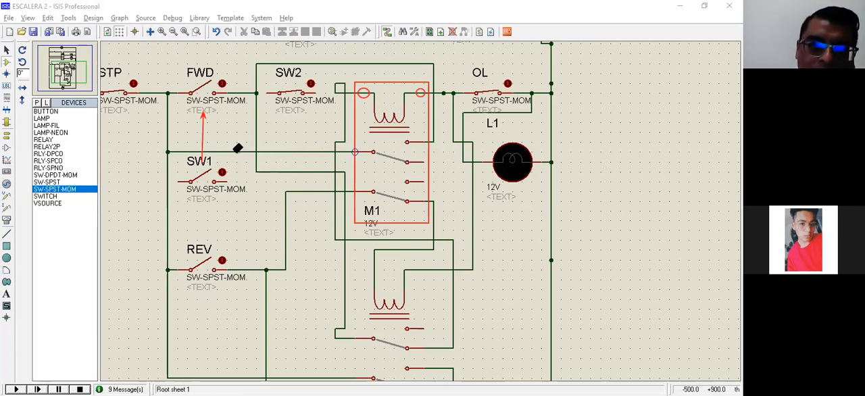